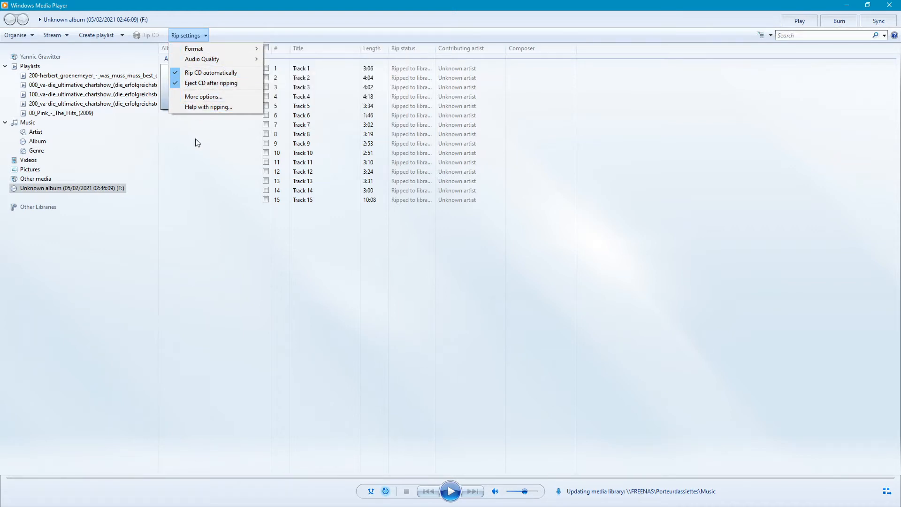
Select all tracks on the audio CD and start ripping them
left_click(195, 167)
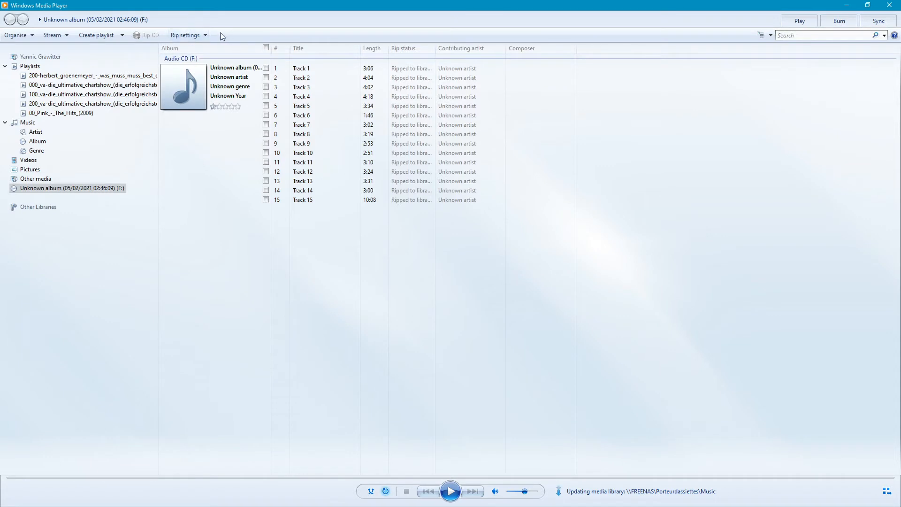
left_click(266, 47)
left_click(145, 36)
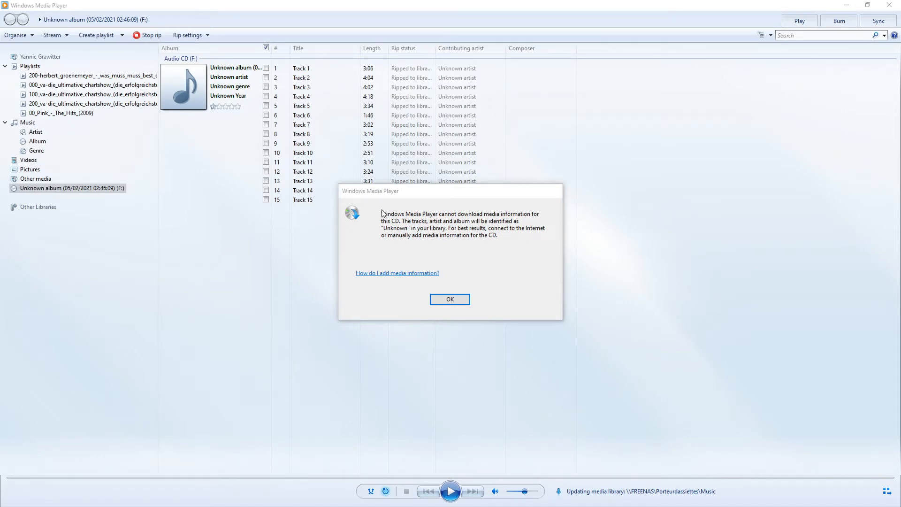
left_click(454, 218)
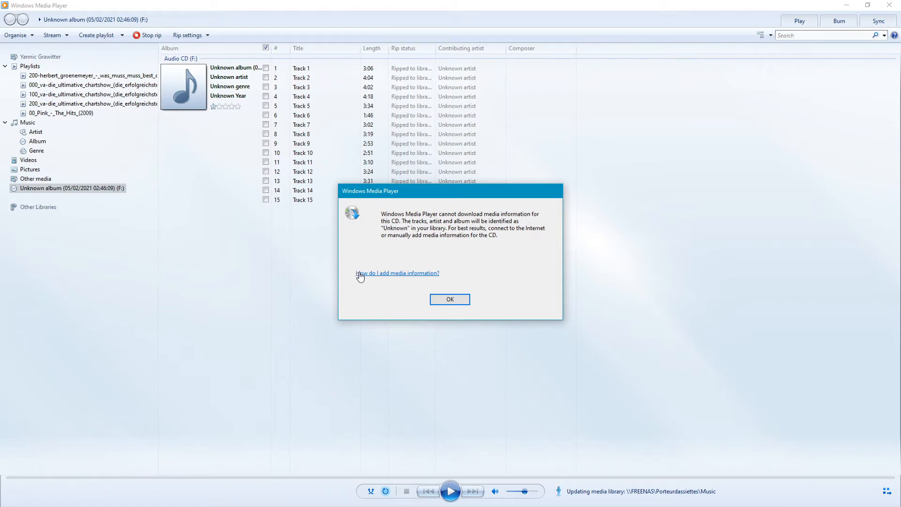
left_click(446, 303)
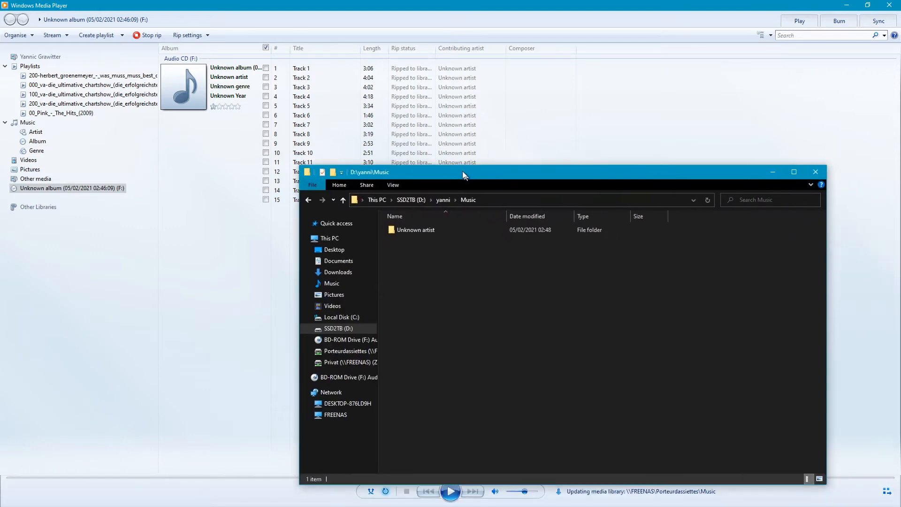
Switch to File Explorer and inspect the ripped MP3 files in the unknown album folder, then return to the Unknown artist folder
left_click_drag(463, 171, 439, 145)
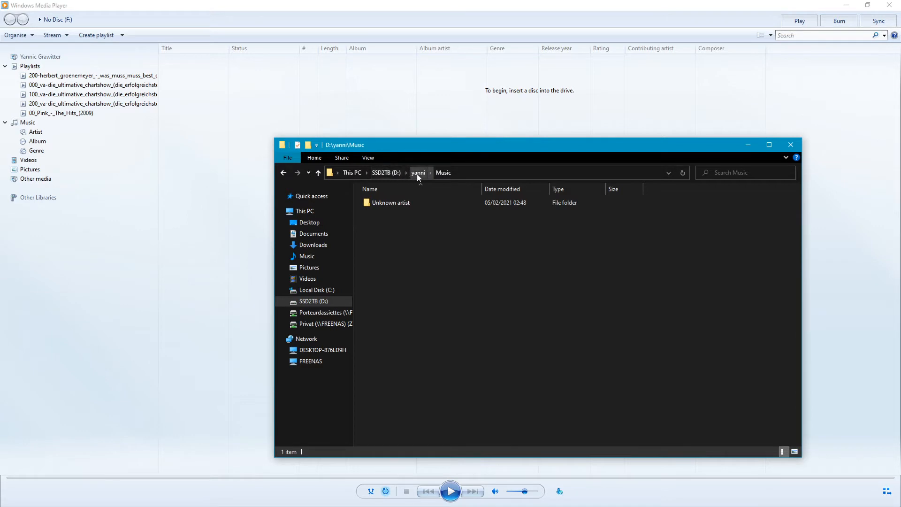
double_click(396, 205)
double_click(439, 206)
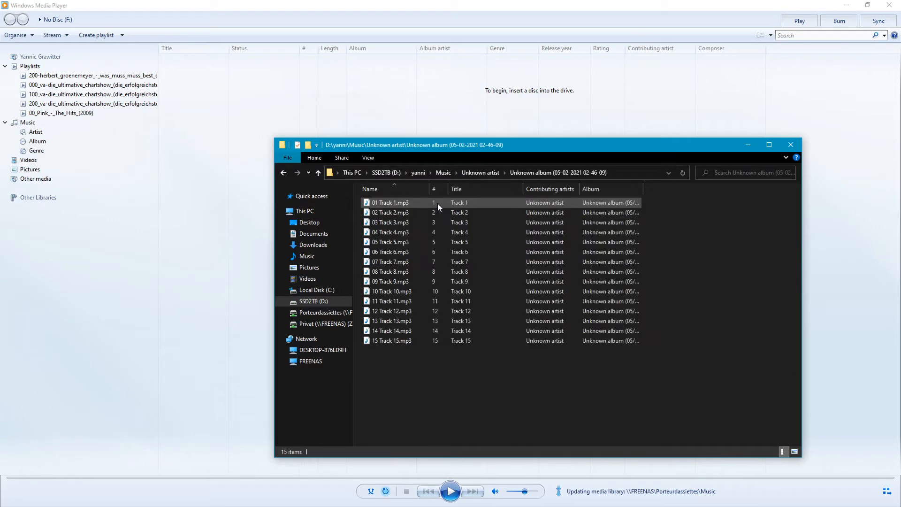
left_click(479, 172)
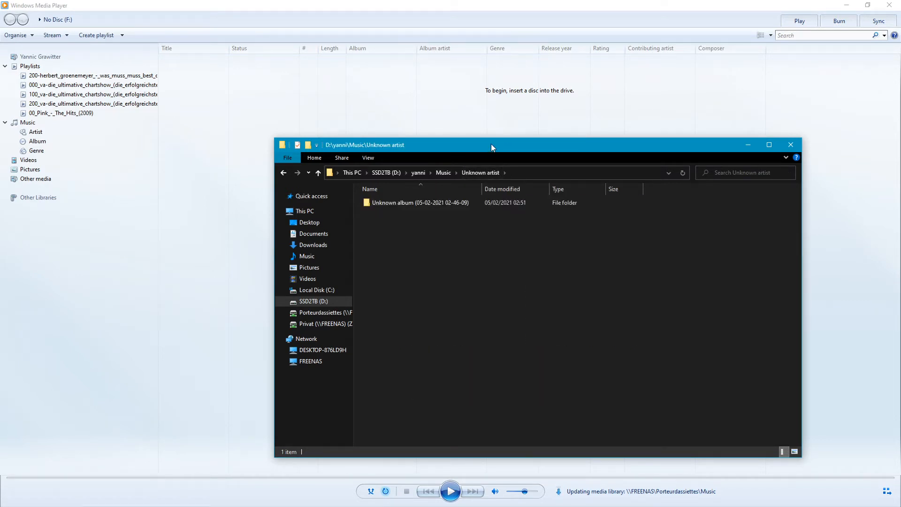
left_click_drag(491, 144, 317, 113)
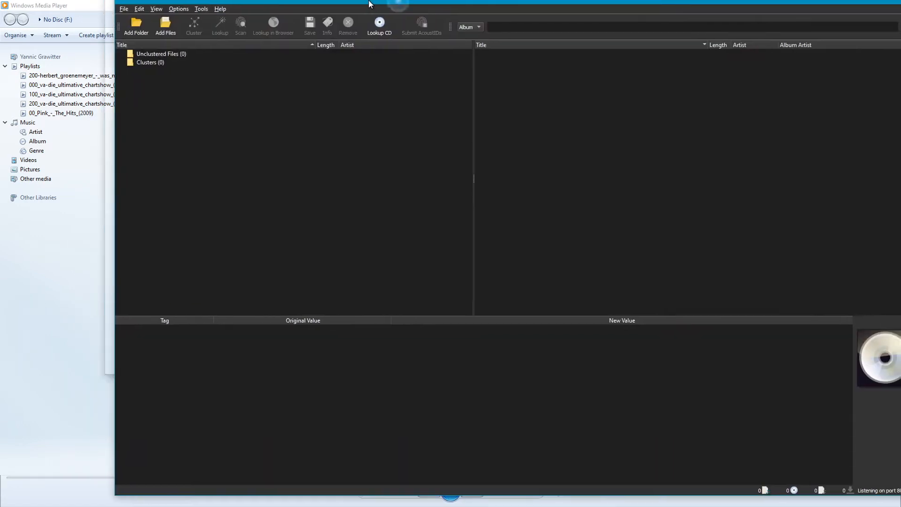
Switch to MusicBrainz Picard and review the File Naming options for moving and renaming files when saving
left_click_drag(369, 4, 369, 4)
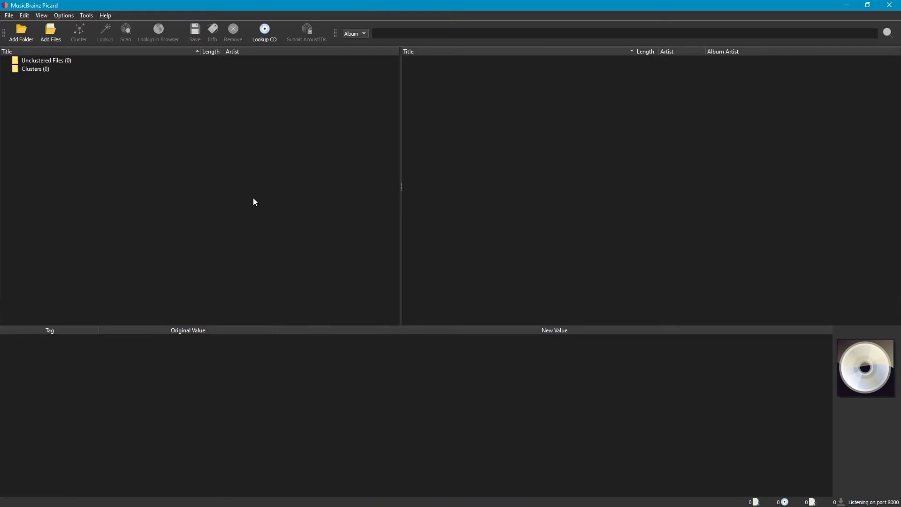
left_click(63, 16)
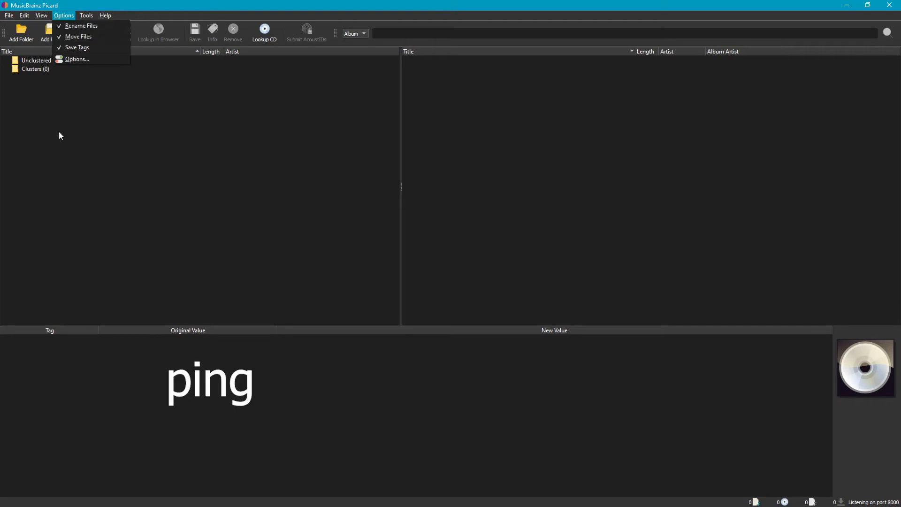
left_click(74, 59)
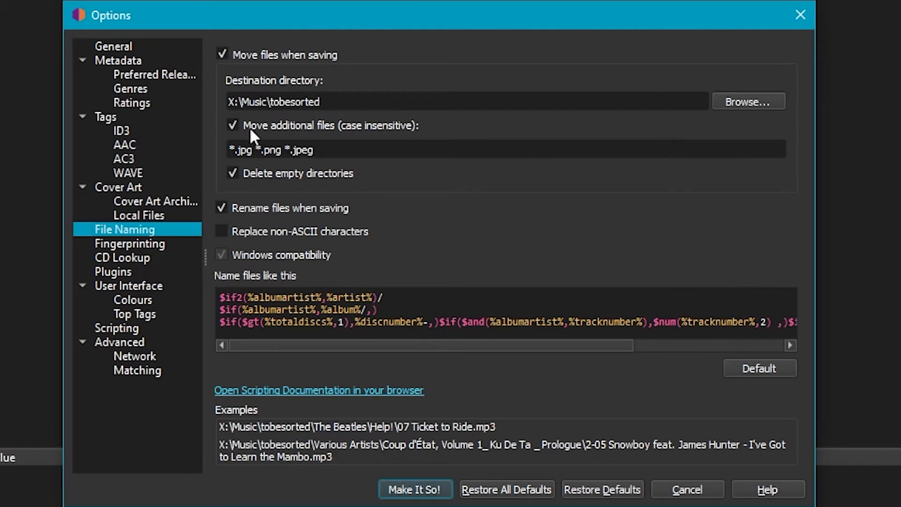
left_click(798, 19)
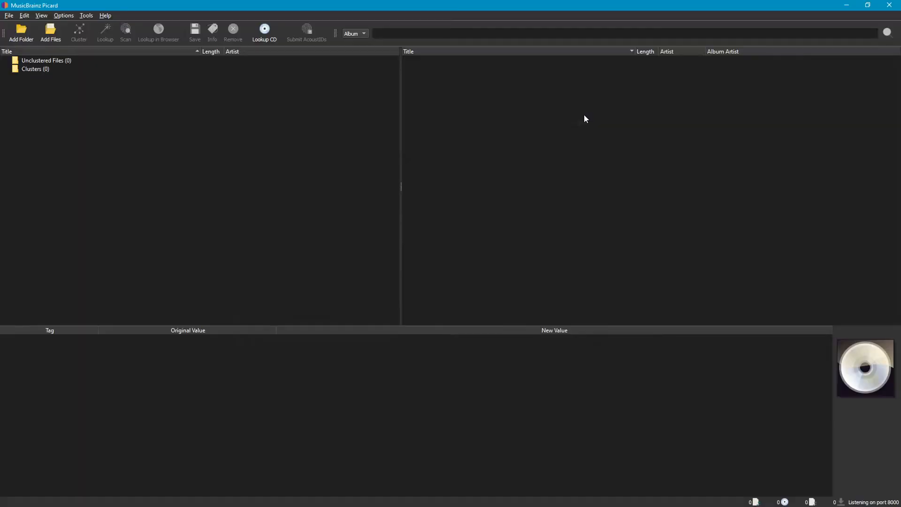
Add the ripped unknown album folder from File Explorer to the unclustered files in MusicBrainz Picard
left_click_drag(900, 164, 537, 115)
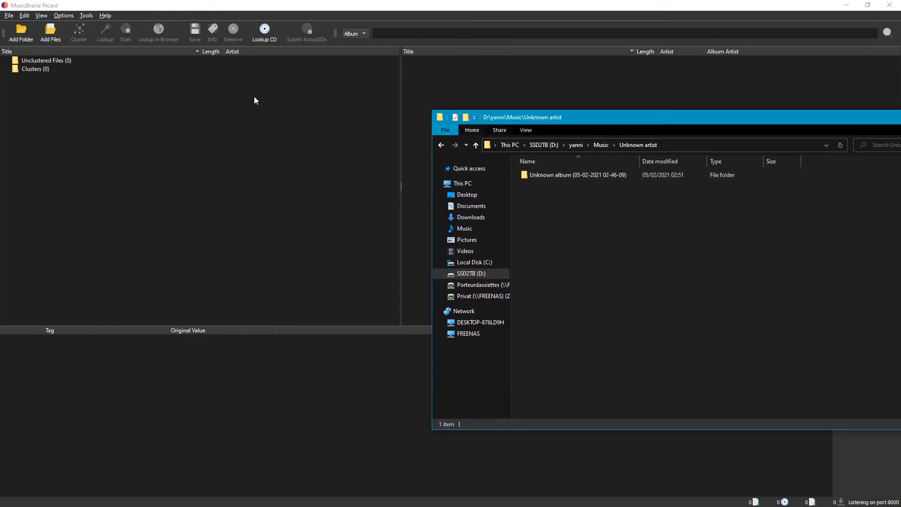
left_click_drag(553, 176, 182, 100)
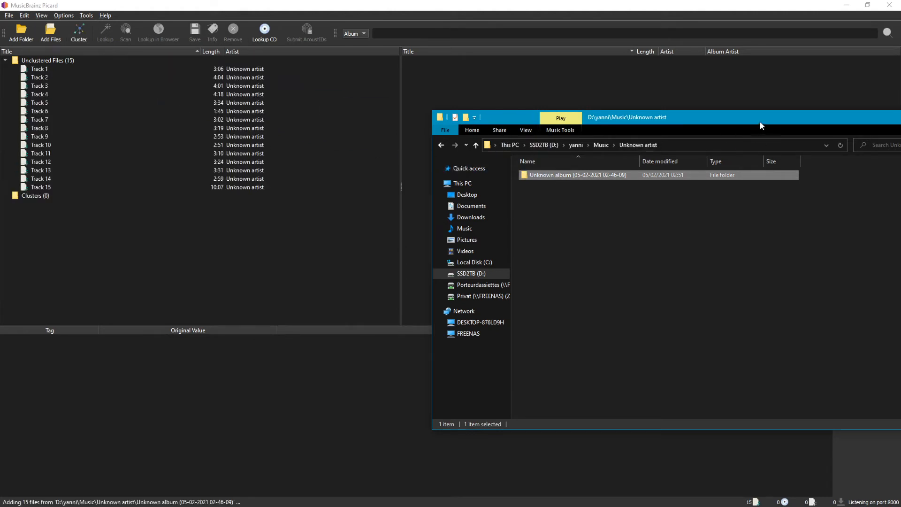
left_click_drag(763, 123, 900, 149)
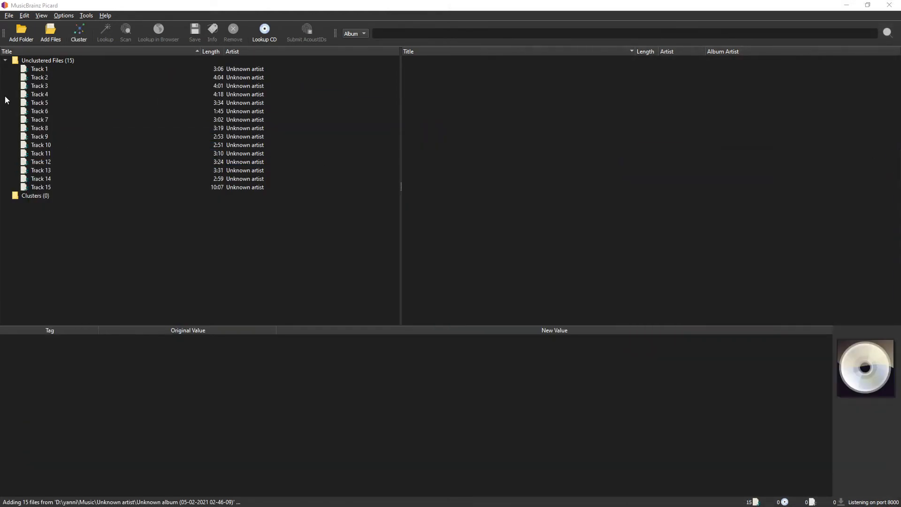
Cluster the unclustered files and scan the unknown album cluster by audio fingerprint
left_click(66, 60)
left_click(80, 32)
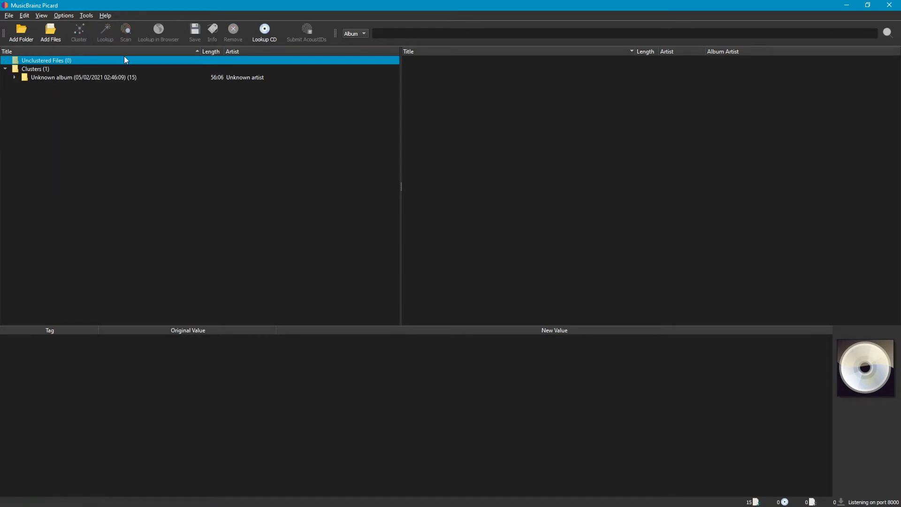
left_click(90, 78)
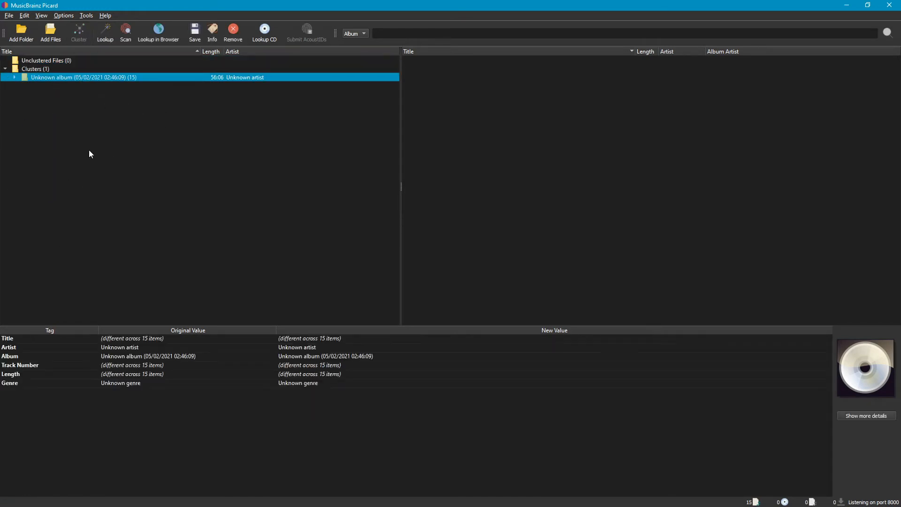
left_click(123, 32)
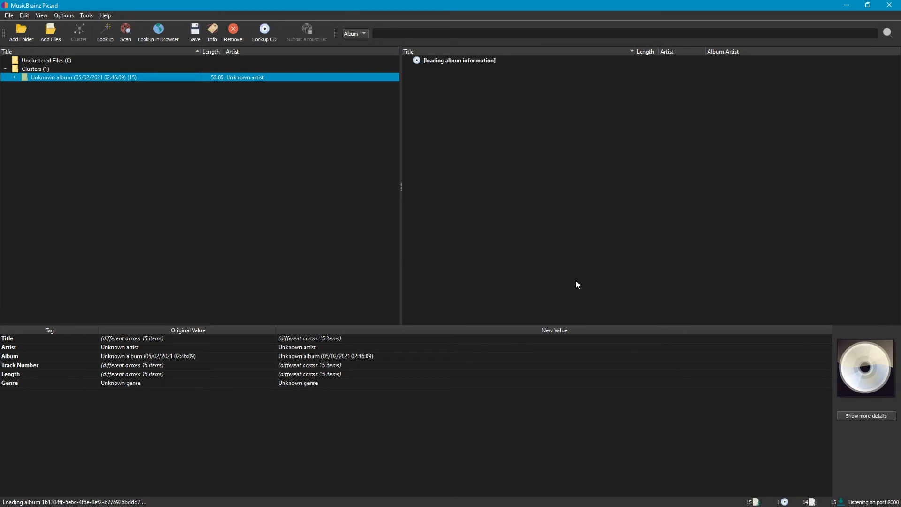
Examine the matched Mythos album's track list and compare its original and new tag values
left_click(430, 62)
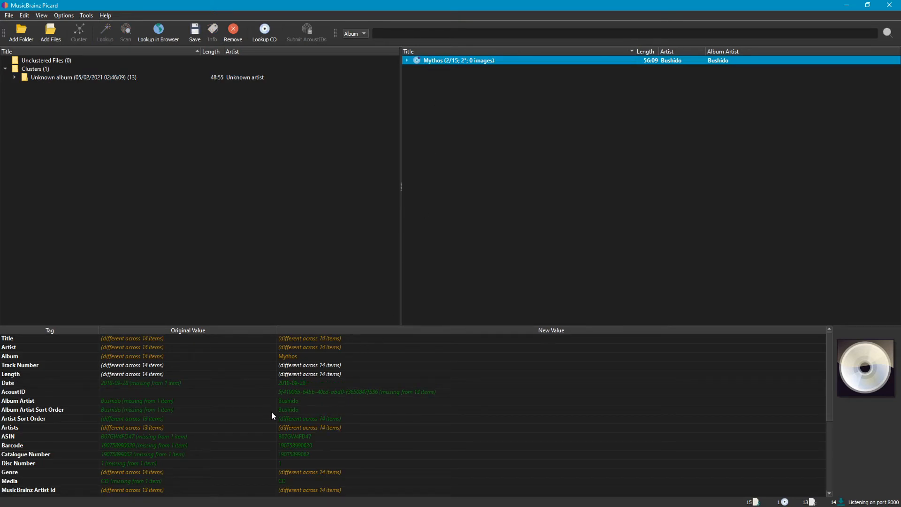
left_click(290, 401)
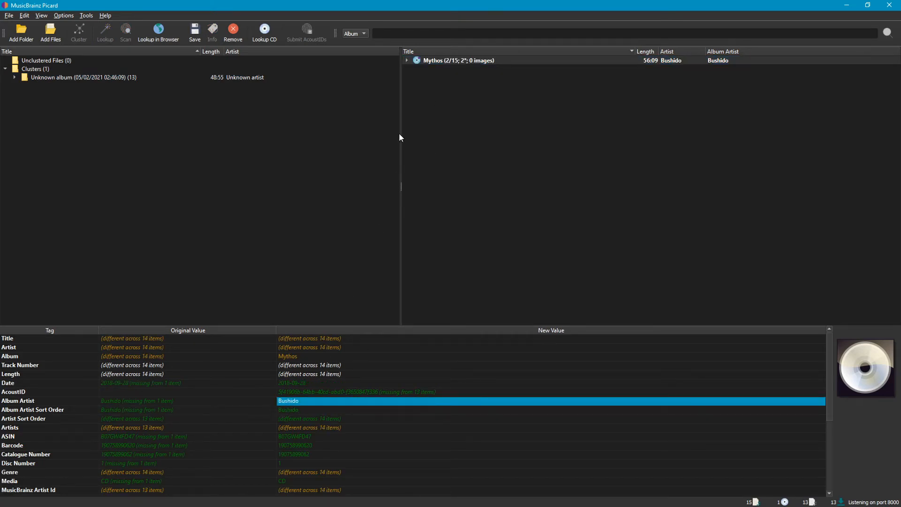
left_click(405, 60)
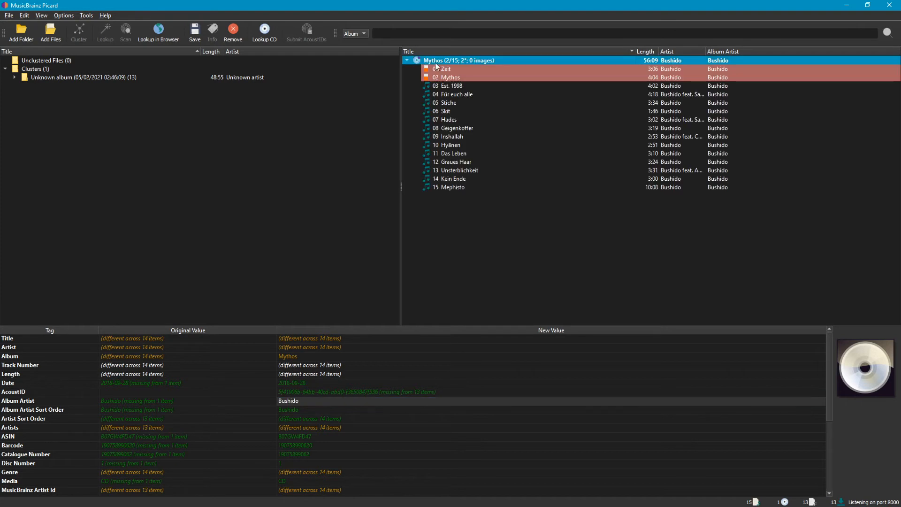
left_click(431, 78)
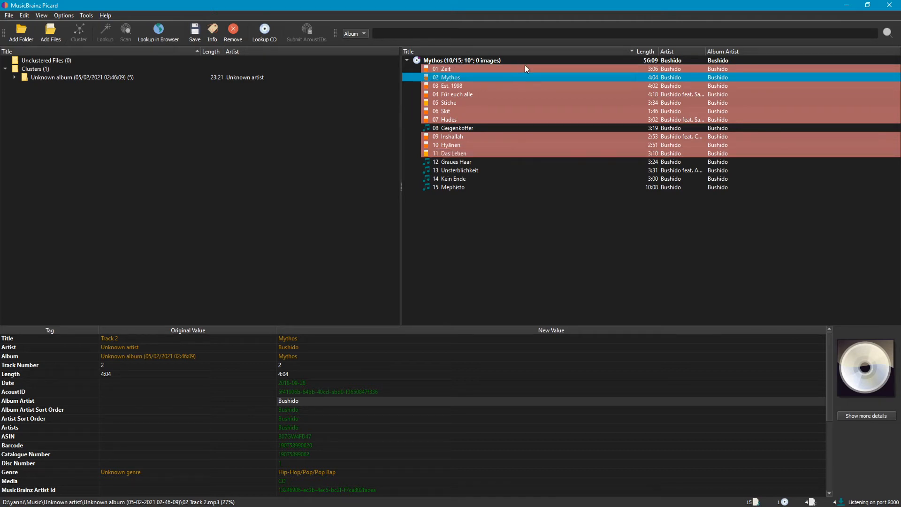
left_click(439, 61)
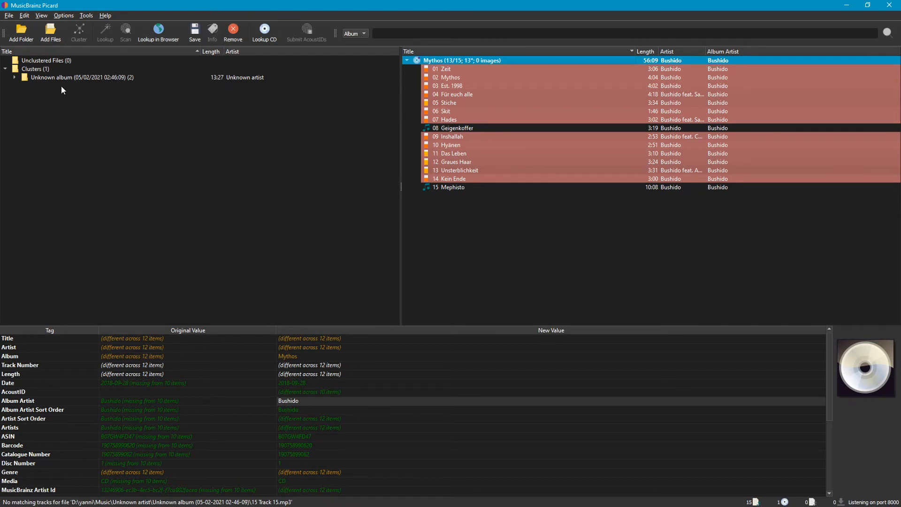
Look through the other release versions available for the Mythos album
right_click(450, 59)
mouse_move(523, 117)
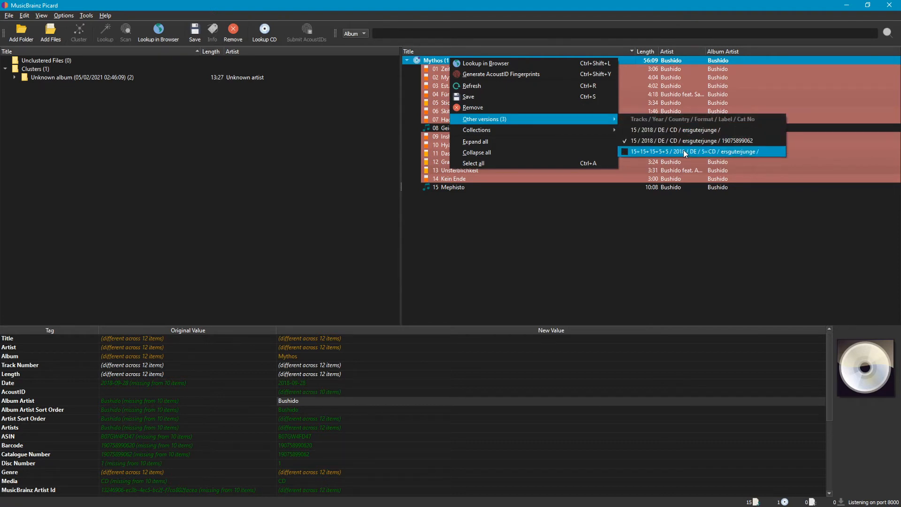
left_click(676, 130)
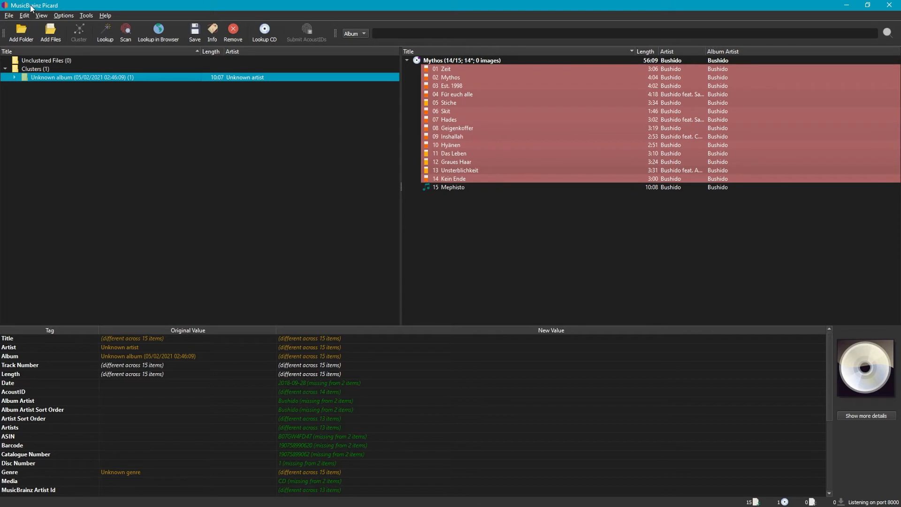
Assign the leftover Track 15 file in the cluster to track 15, Mephisto, and save the whole Mythos album
left_click(455, 131)
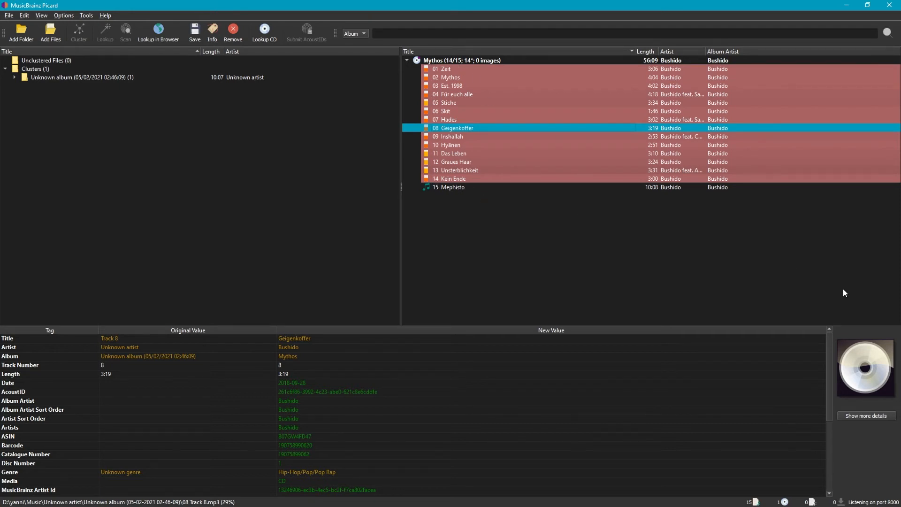
left_click(443, 189)
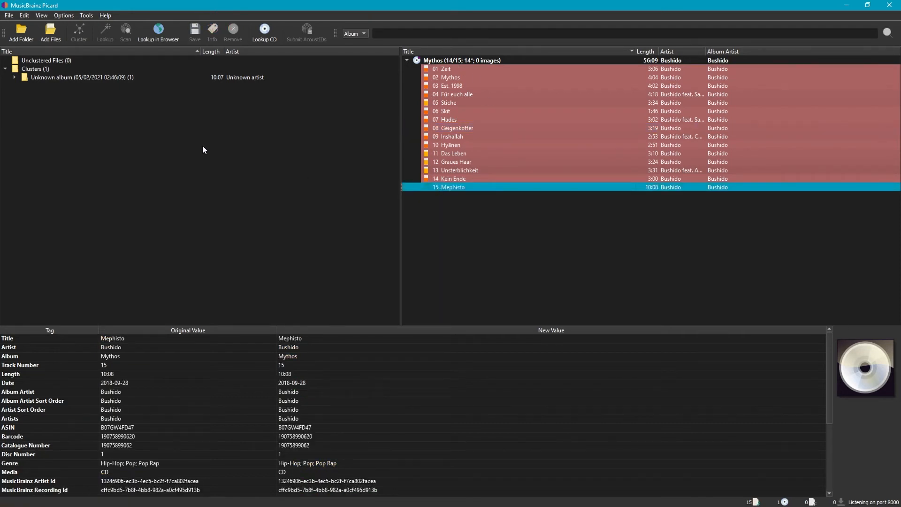
left_click(17, 78)
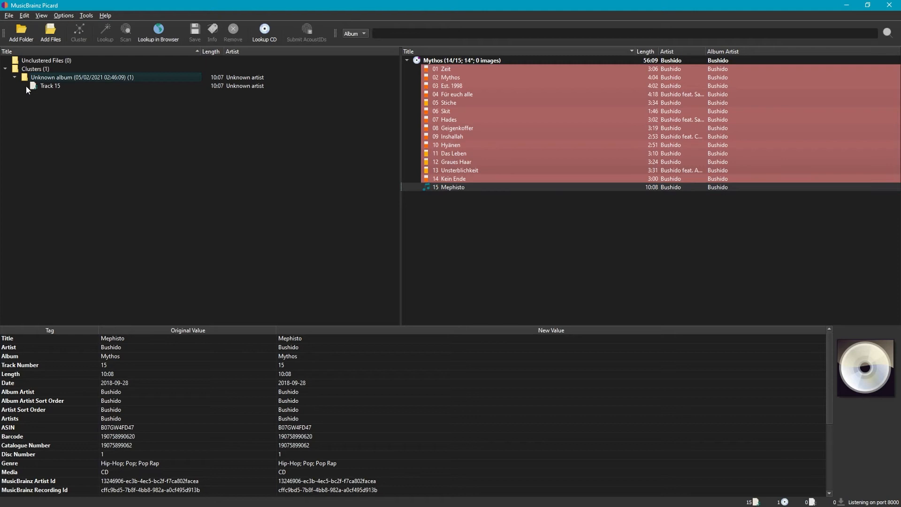
left_click(50, 86)
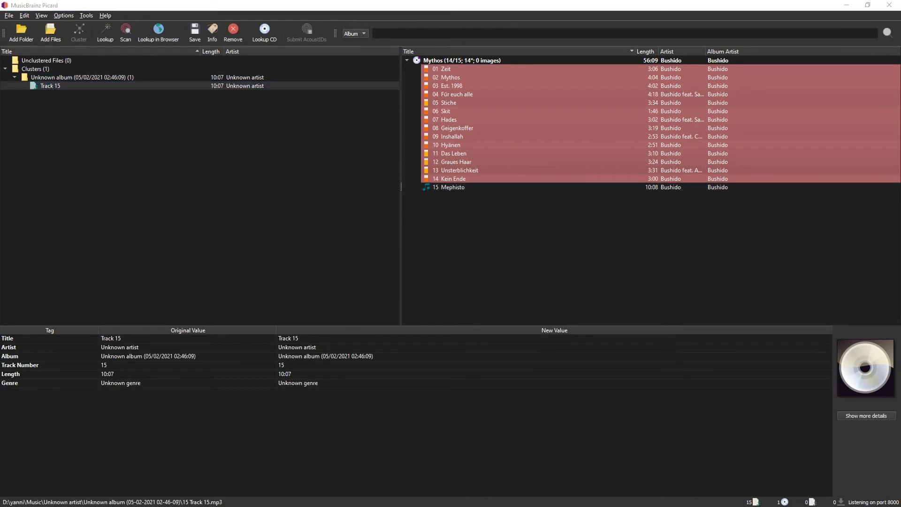
left_click_drag(76, 85, 462, 192)
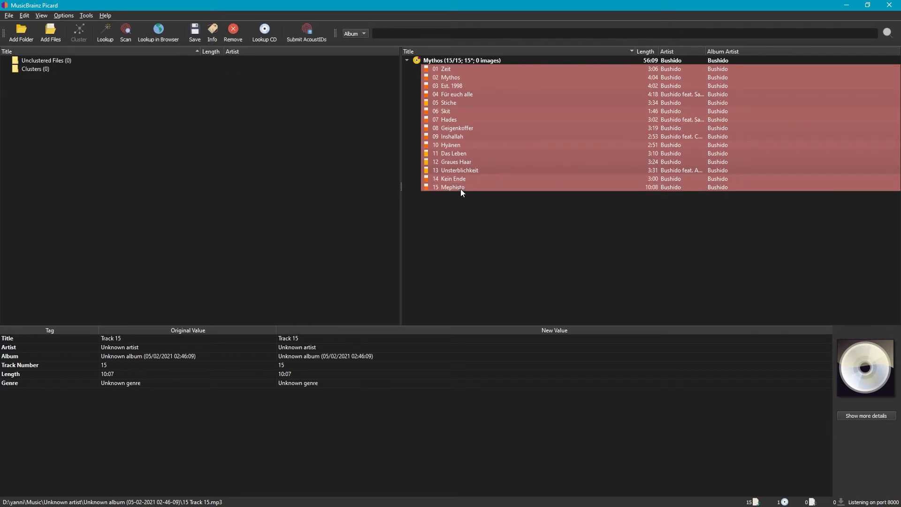
left_click(430, 61)
left_click(194, 33)
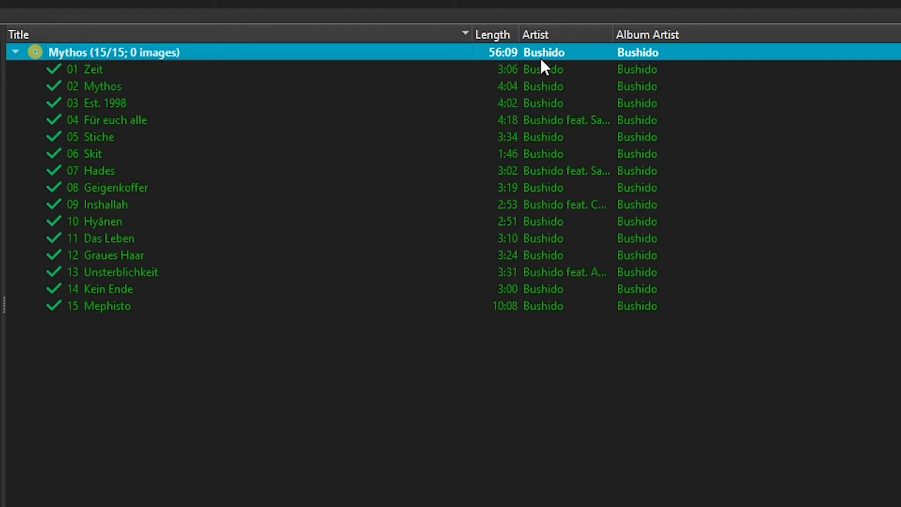
Widen the Artist column and compare the track artists of songs with featured guests against the album artist
left_click(540, 123)
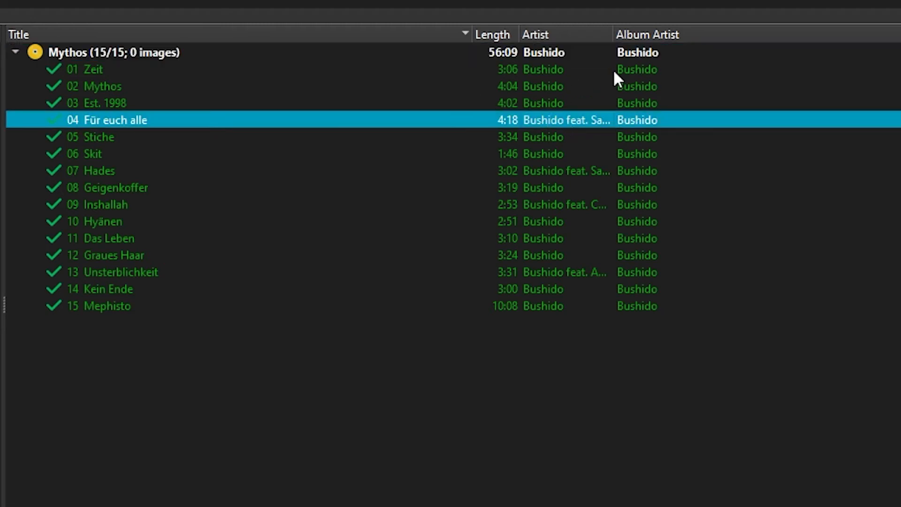
left_click_drag(613, 35, 714, 35)
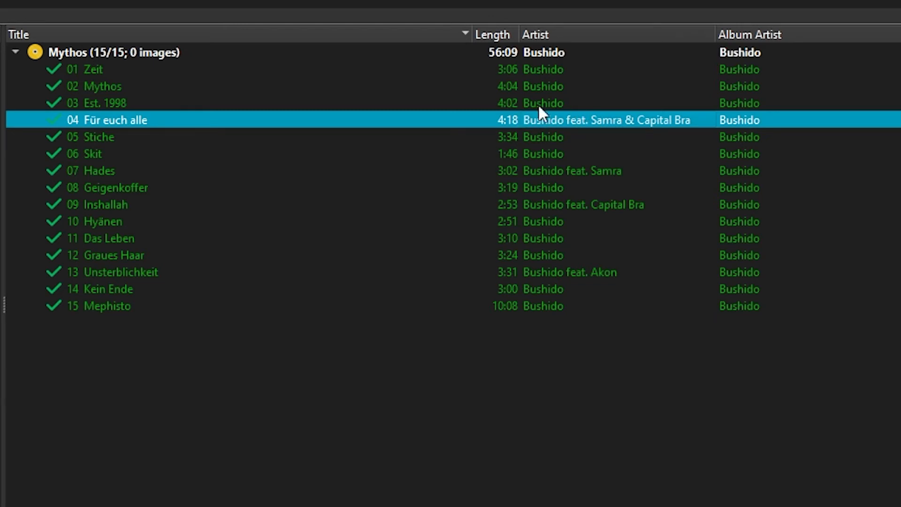
left_click(549, 52)
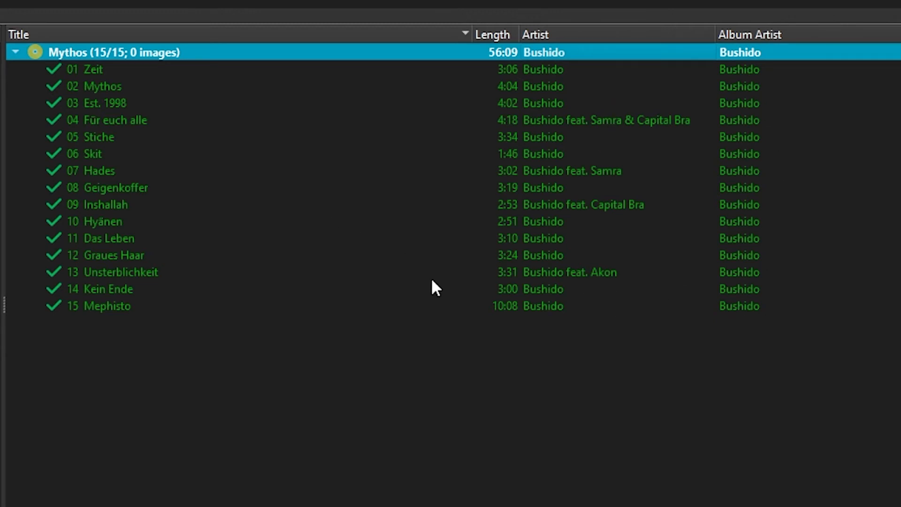
left_click(541, 119)
left_click(541, 170)
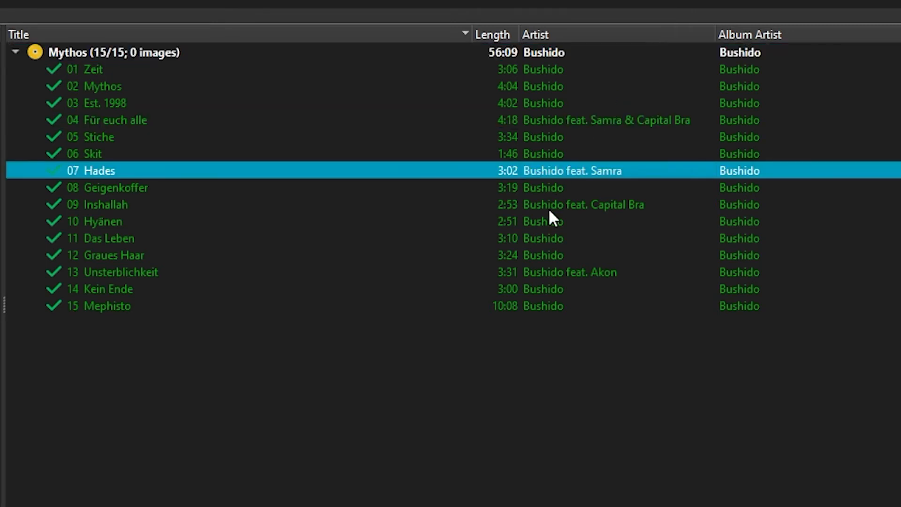
Check the artist credits of the guest tracks Inshallah and Unsterblichkeit, and the tag values of Inshallah
left_click(548, 205)
left_click(540, 273)
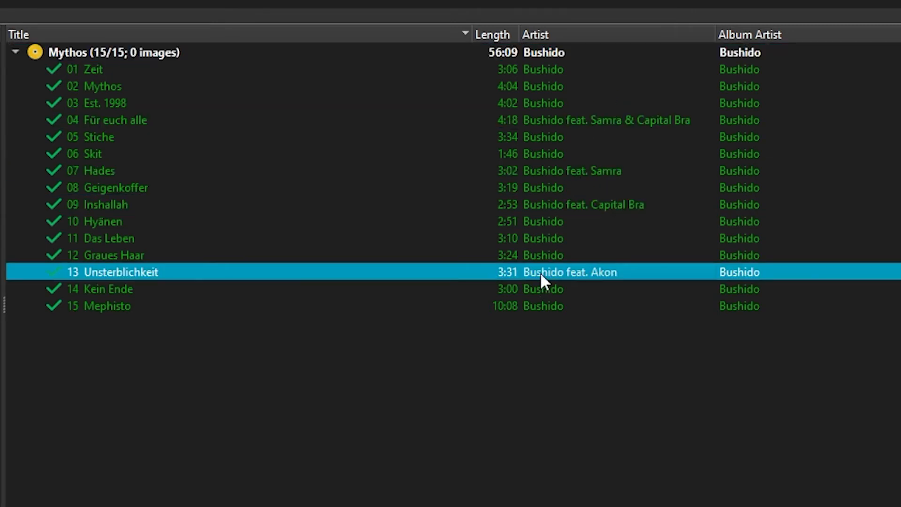
left_click(514, 413)
left_click(540, 205)
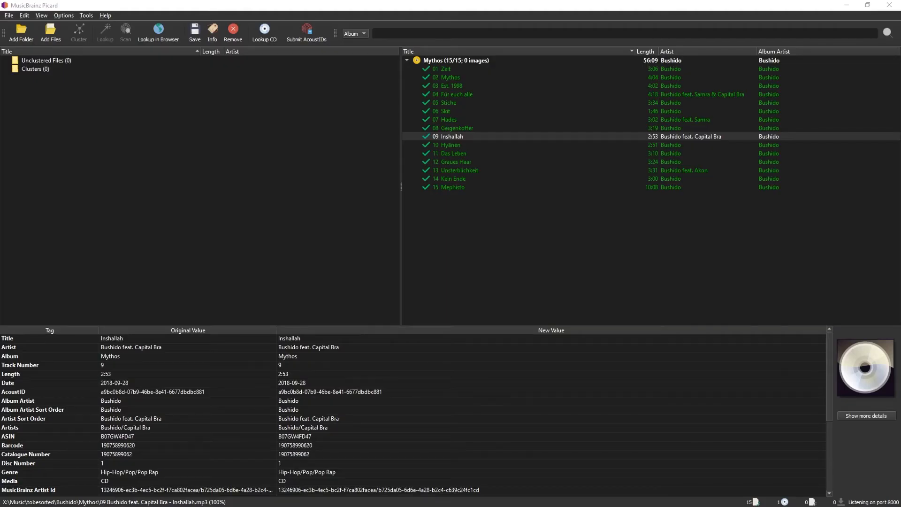
Switch to Mp3tag, set the Artist of all Mythos tracks to Bushido, and save the tags
left_click_drag(900, 127, 381, 1)
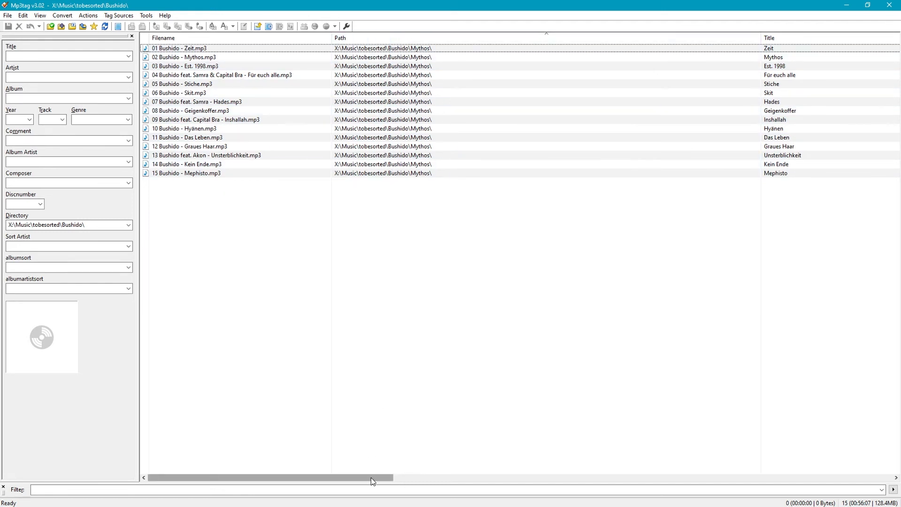
left_click_drag(373, 481, 512, 497)
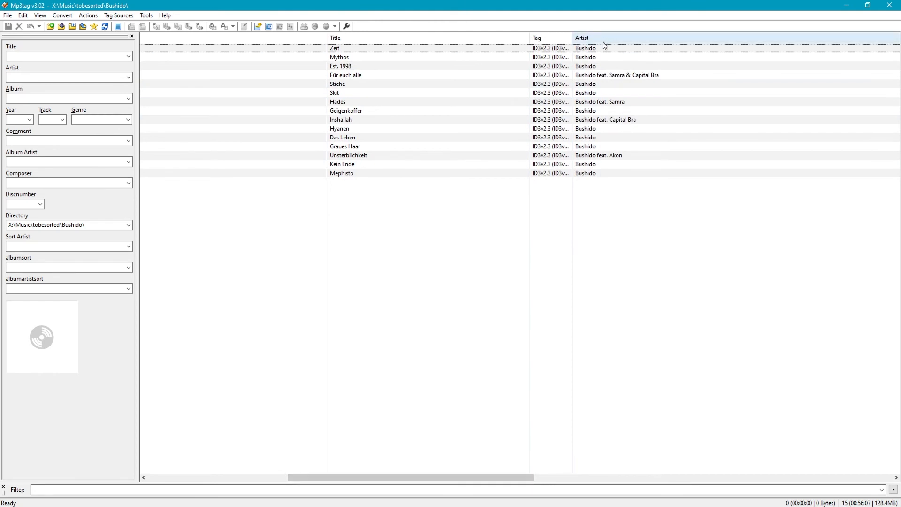
left_click_drag(605, 230, 597, 44)
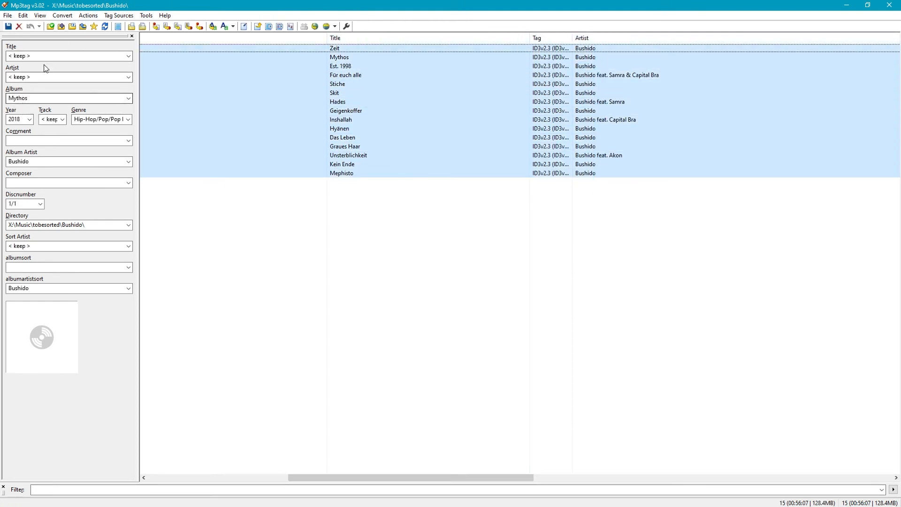
left_click(127, 77)
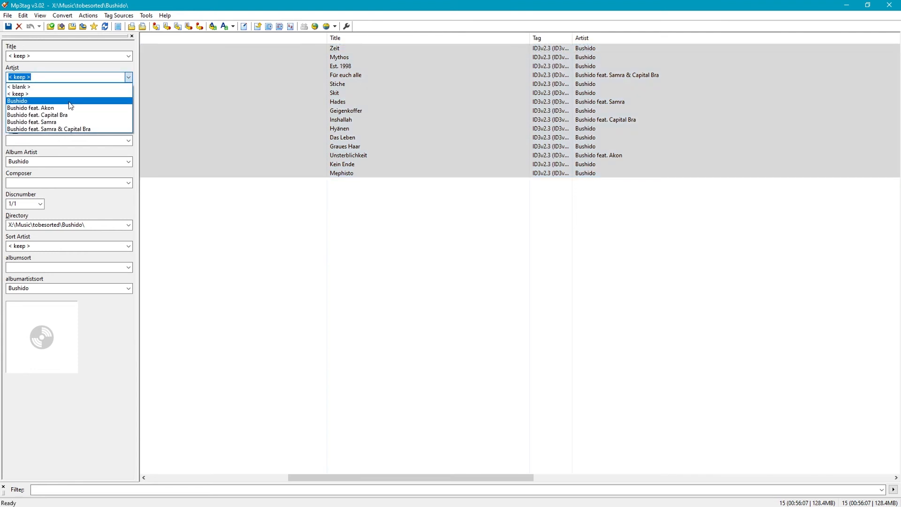
left_click(69, 101)
left_click(8, 26)
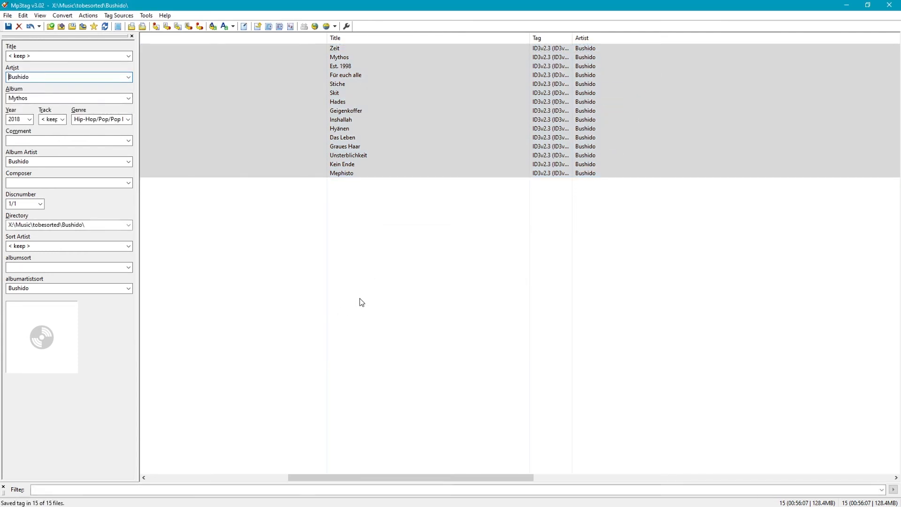
left_click(371, 325)
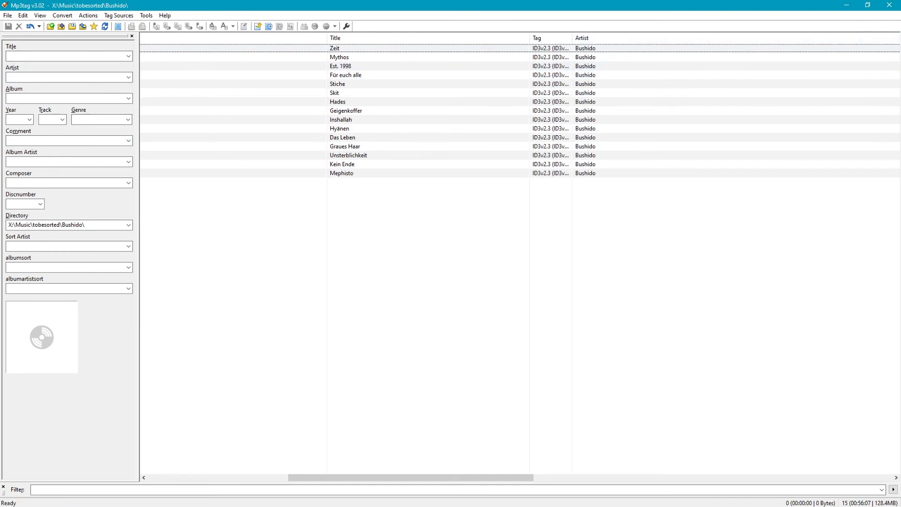
Switch to Album Art Downloader, look at the kinds of new window it offers, and bring its File Browser to the front
left_click_drag(539, 226, 231, 4)
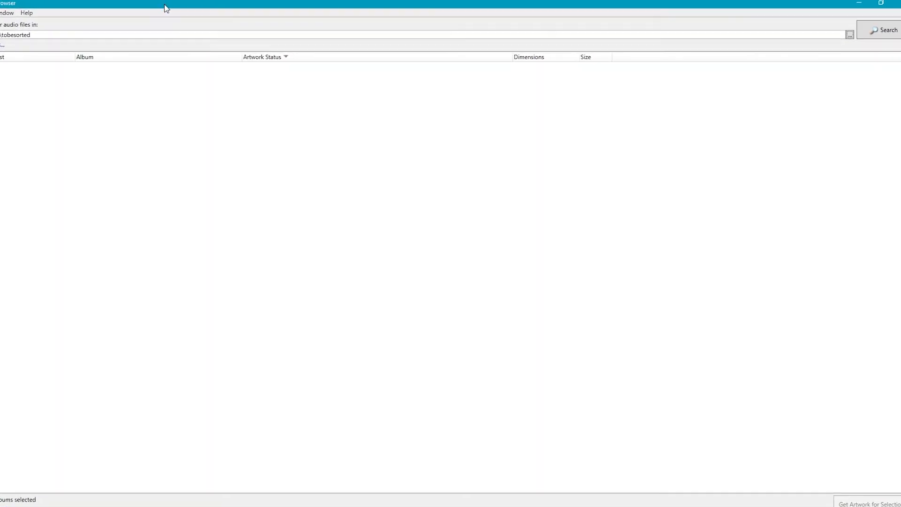
double_click(183, 6)
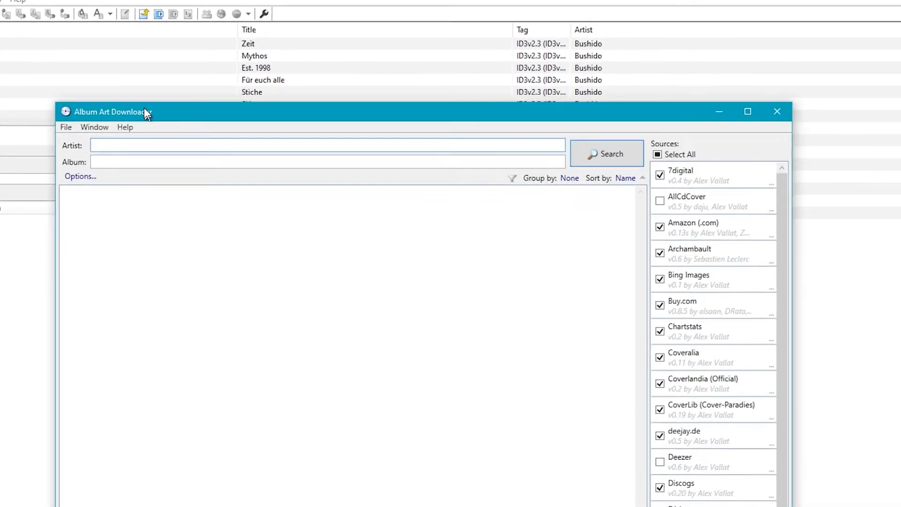
left_click_drag(144, 108, 330, 49)
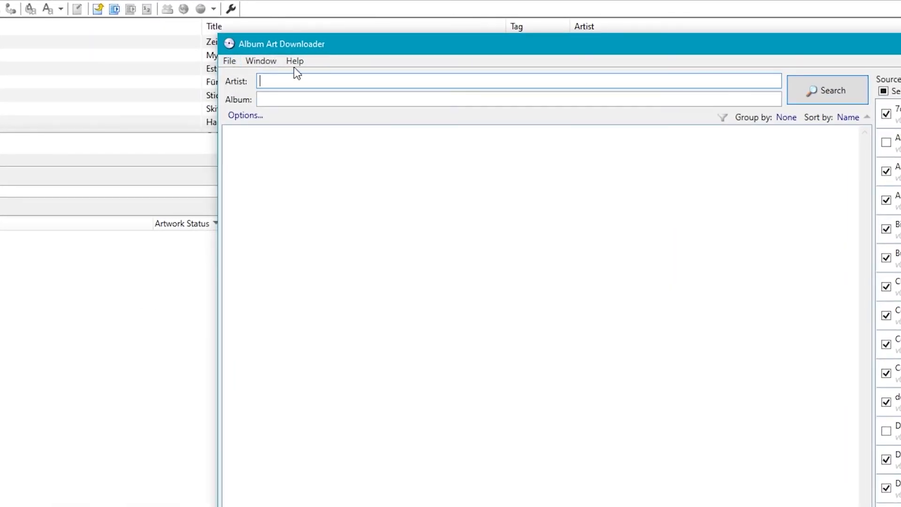
left_click(229, 62)
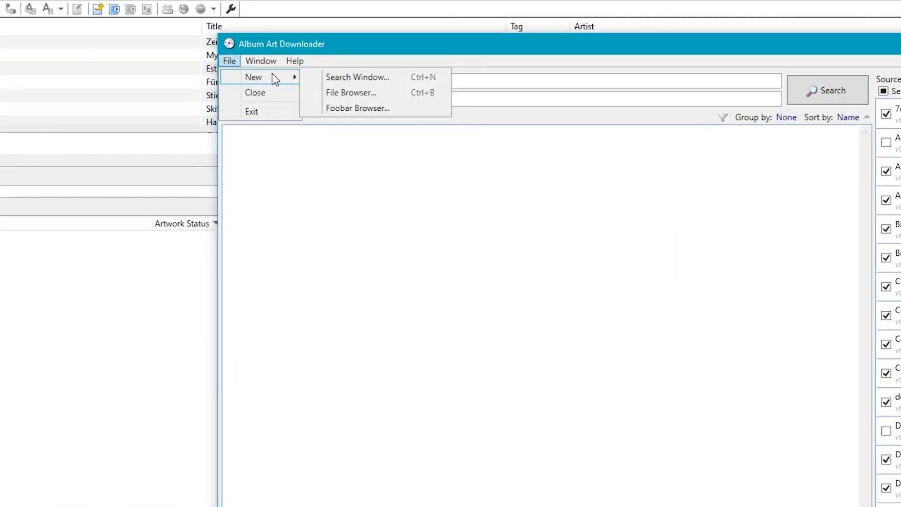
left_click(111, 143)
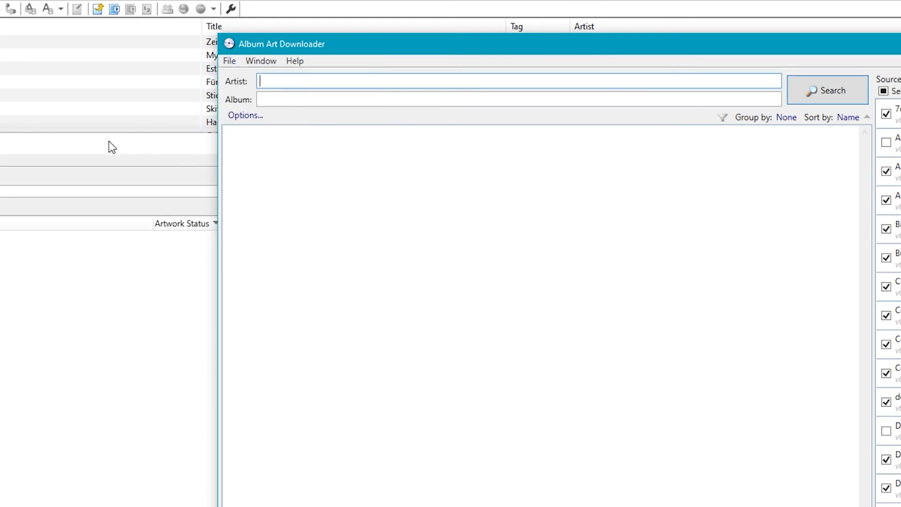
left_click(80, 151)
left_click_drag(87, 151, 257, 110)
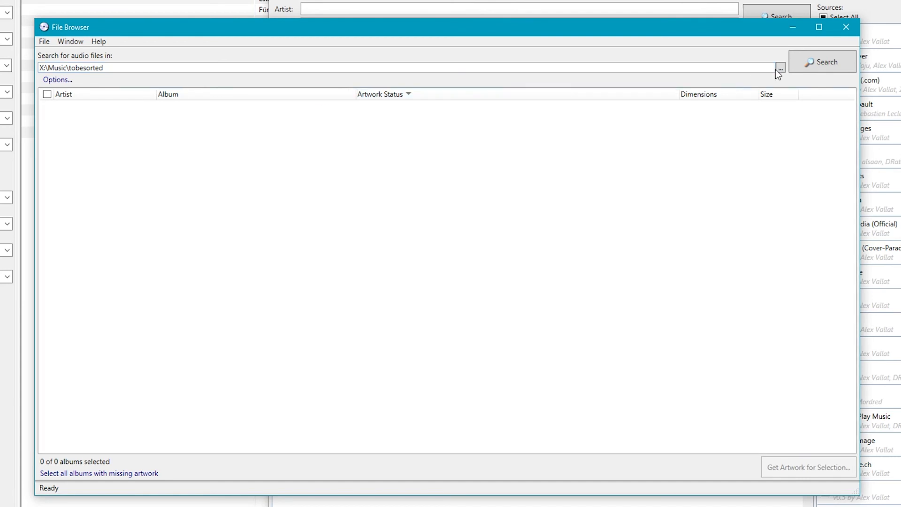
Search X:\Music\tobesorted for audio files and get artwork for the Bushido album Mythos
left_click(812, 62)
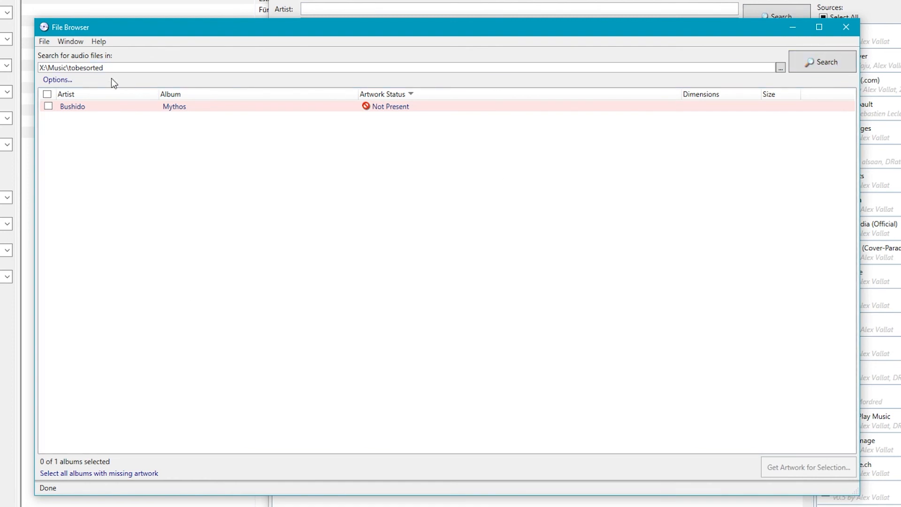
left_click(47, 107)
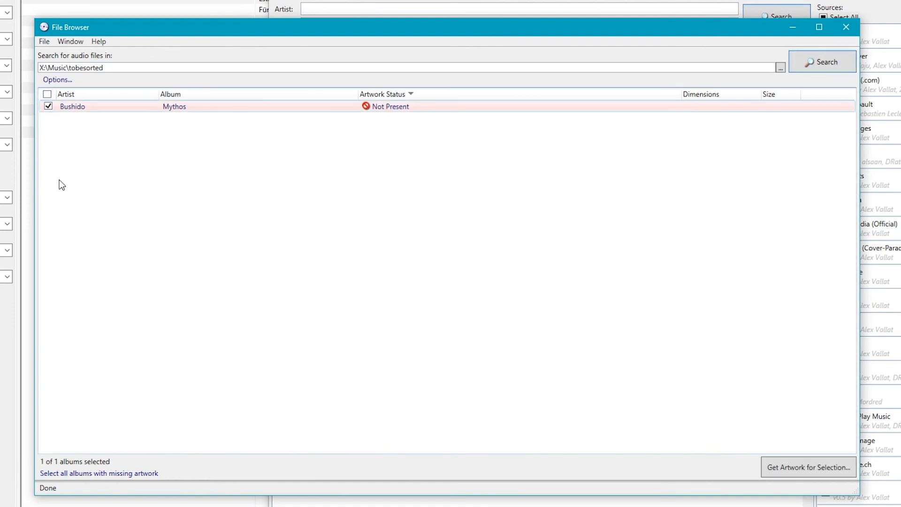
left_click(793, 466)
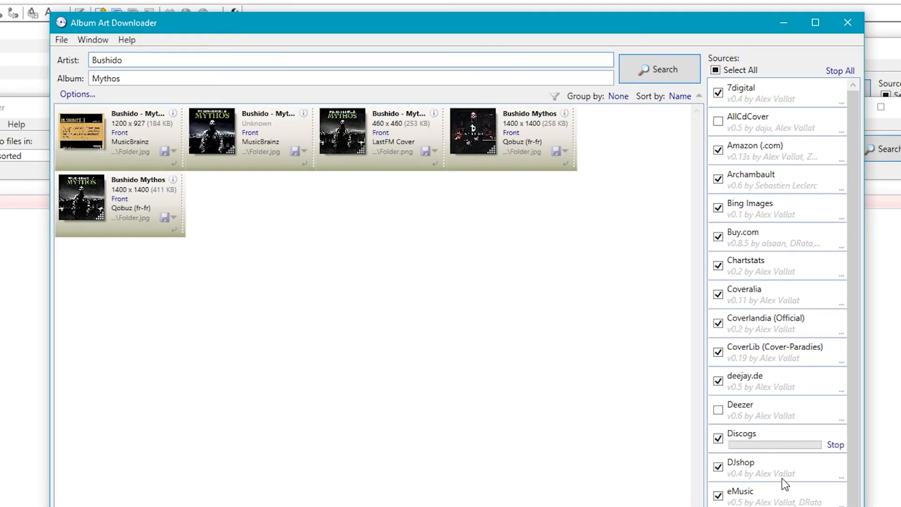
Enable the Deezer source, save the 1028 x 1028 MusicBrainz front cover as Folder.jpg, and close Album Art Downloader
left_click(728, 409)
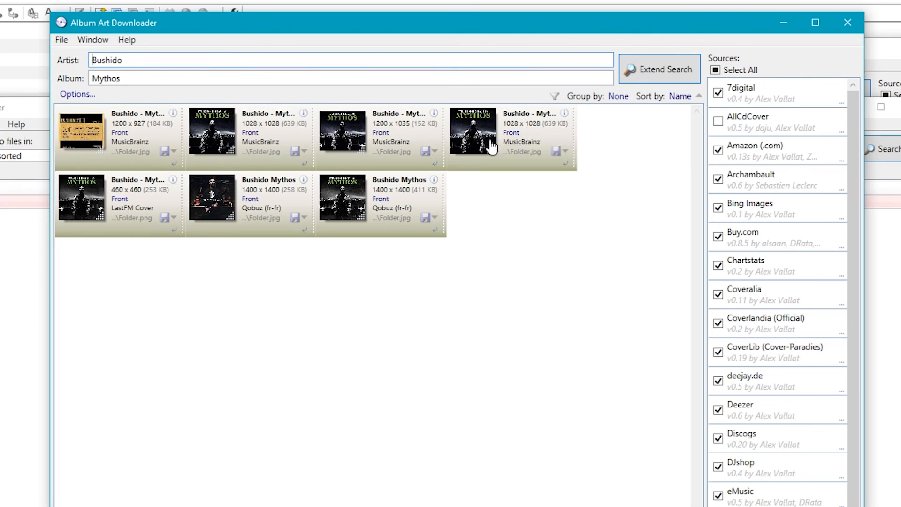
left_click(556, 151)
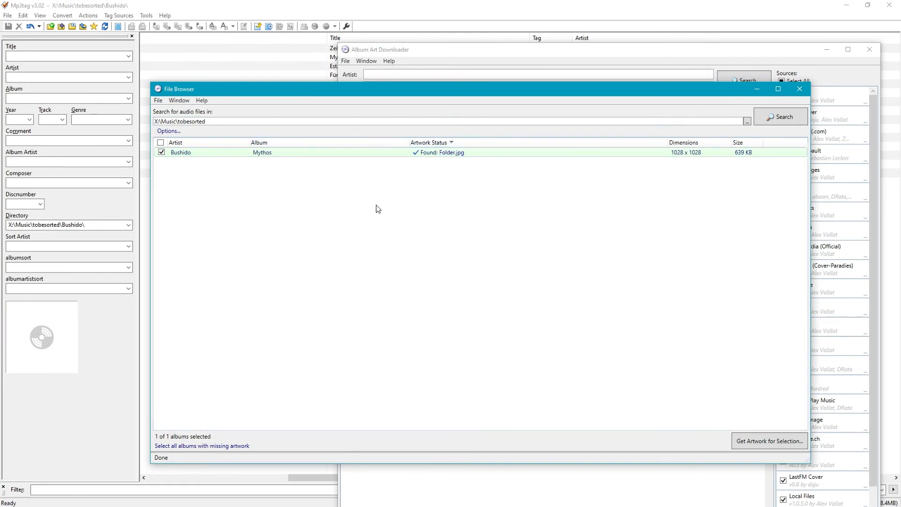
left_click(800, 89)
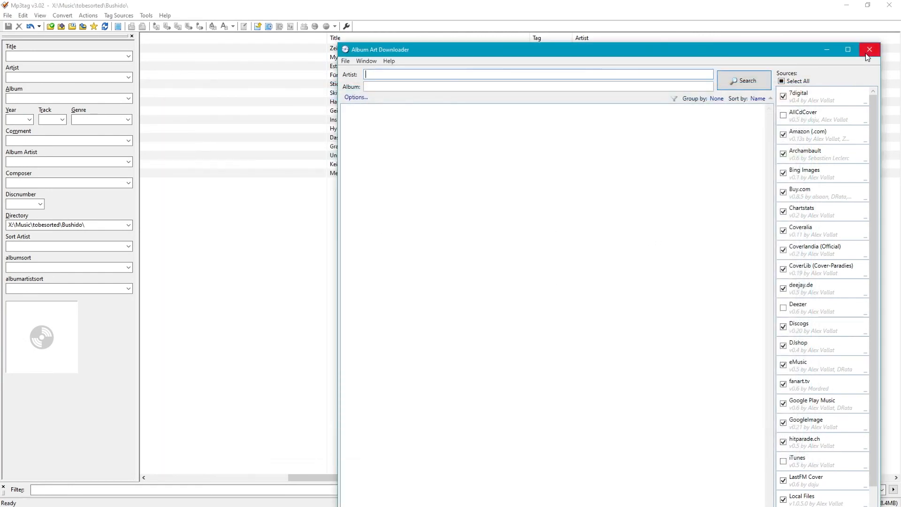
left_click(869, 49)
Switch to File Explorer and try to move the Bushido folder from tobesorted into the Music folder
left_click_drag(900, 143, 423, 112)
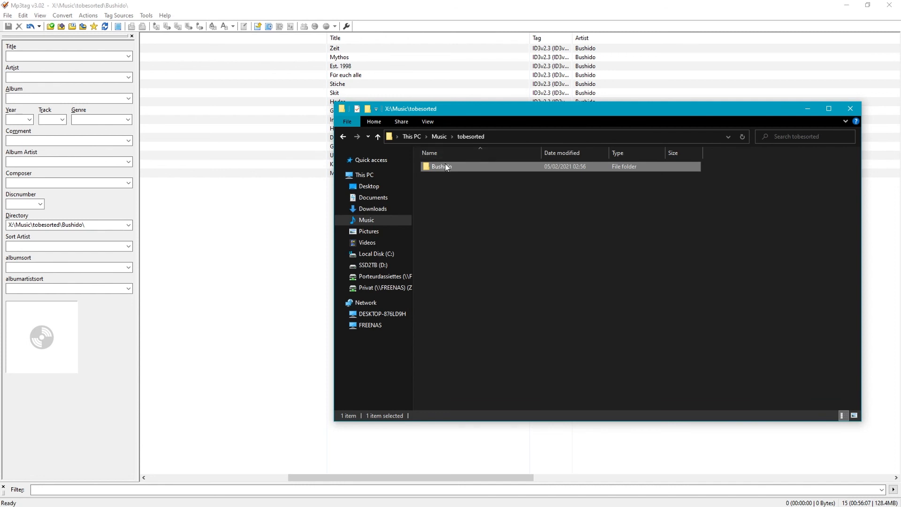
left_click_drag(446, 166, 376, 218)
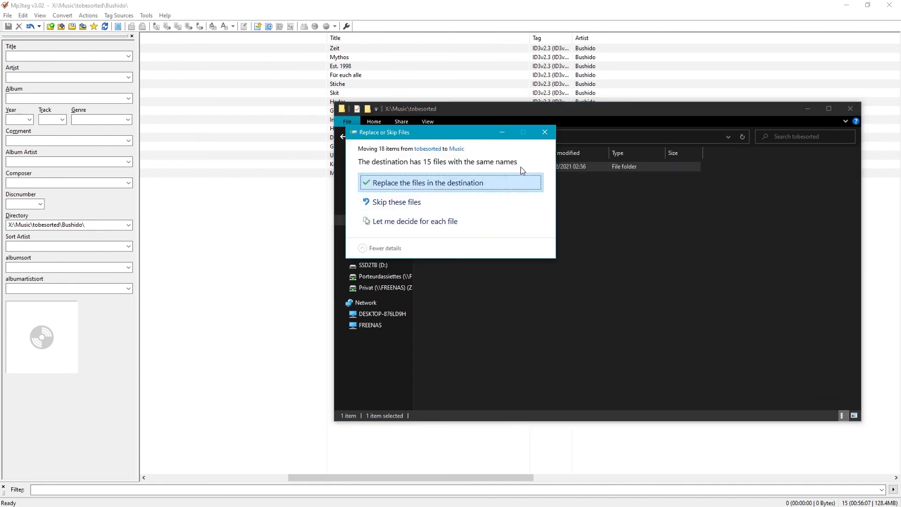
left_click(544, 132)
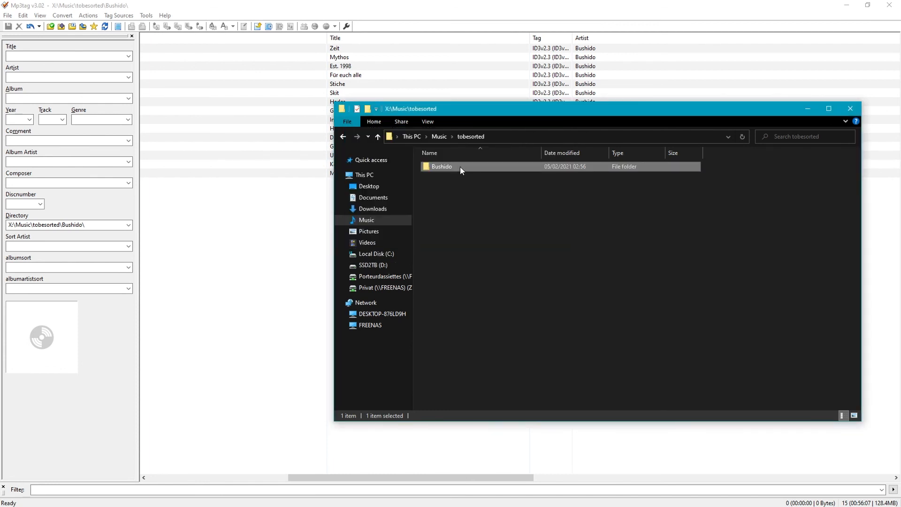
left_click(515, 221)
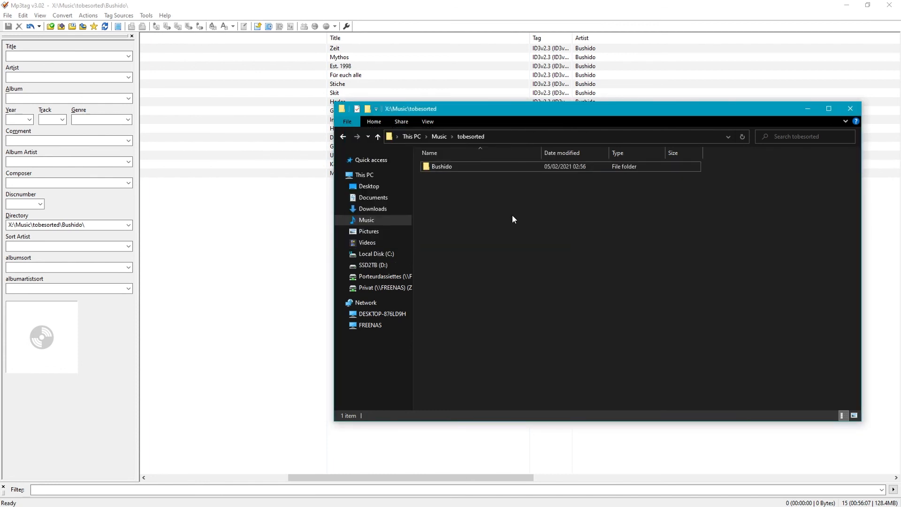